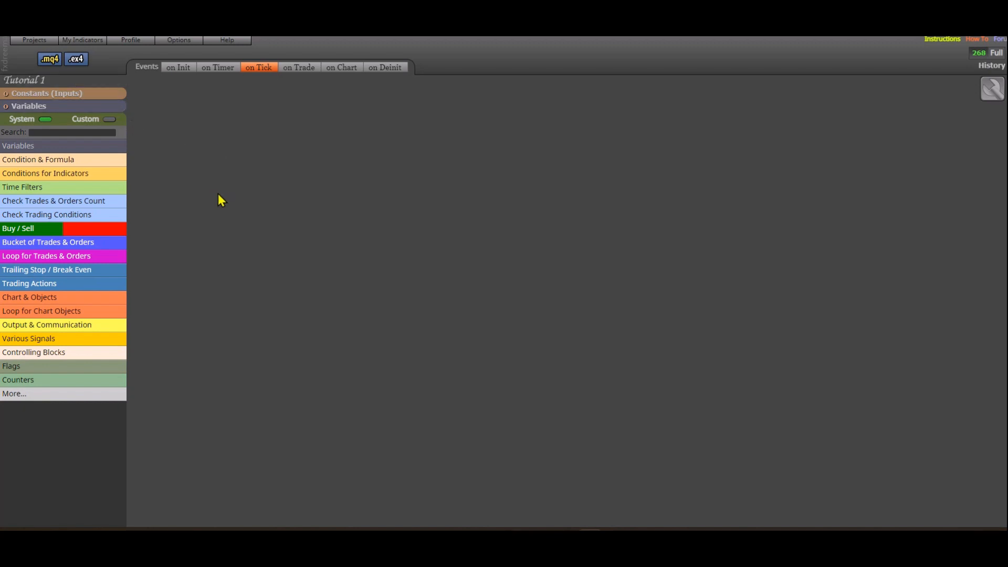
- Open the custom indicator organizer, then enlarge the Heiken Ashi Oscillator pane on the AUDCAD,H1 chart in MetaTrader and return
{"action": "left_click", "coordinate": [34, 40]}
{"action": "left_click", "coordinate": [96, 42]}
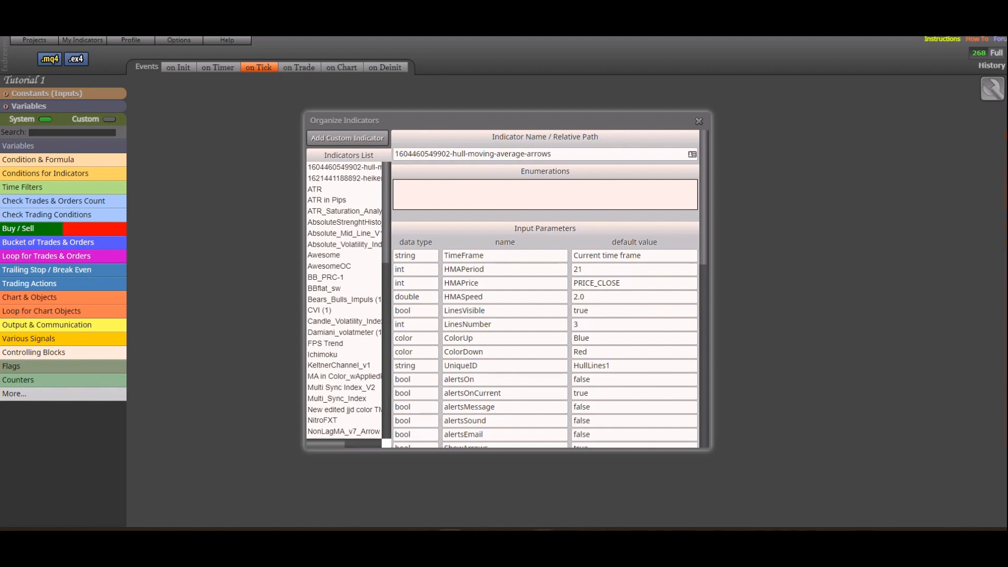
{"action": "left_click", "coordinate": [544, 541]}
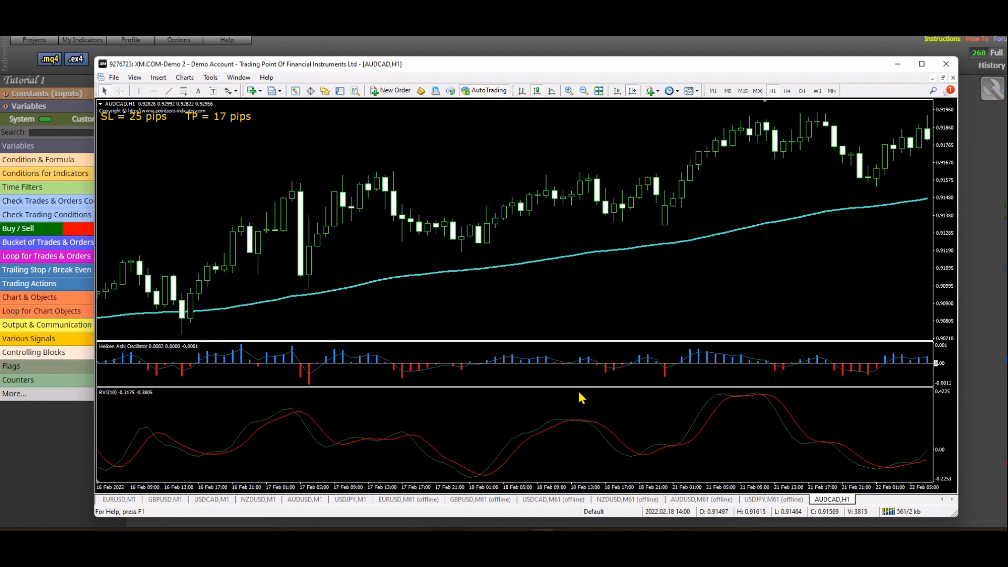
{"action": "left_click_drag", "start_coordinate": [577, 389], "coordinate": [581, 475]}
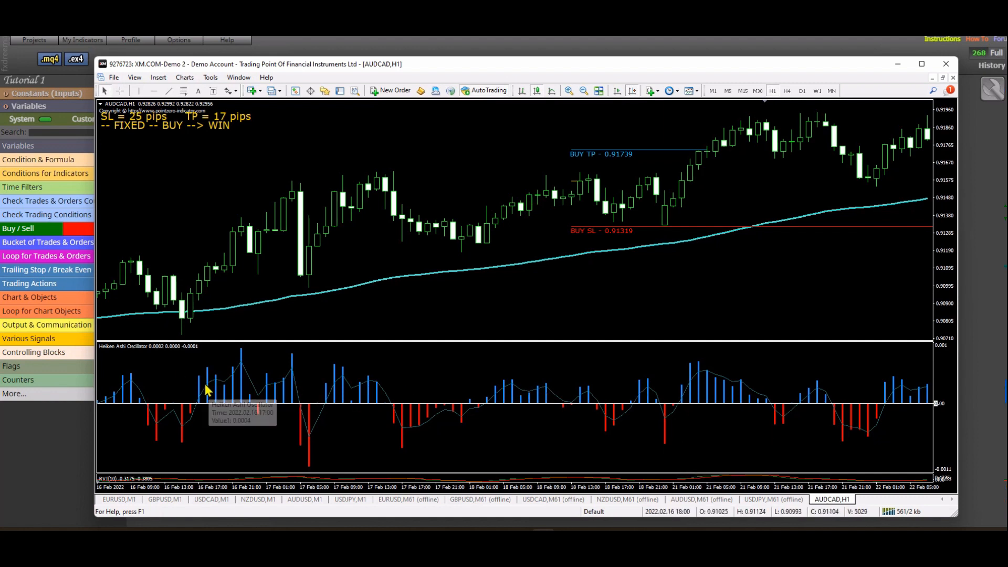
{"action": "left_click", "coordinate": [898, 65]}
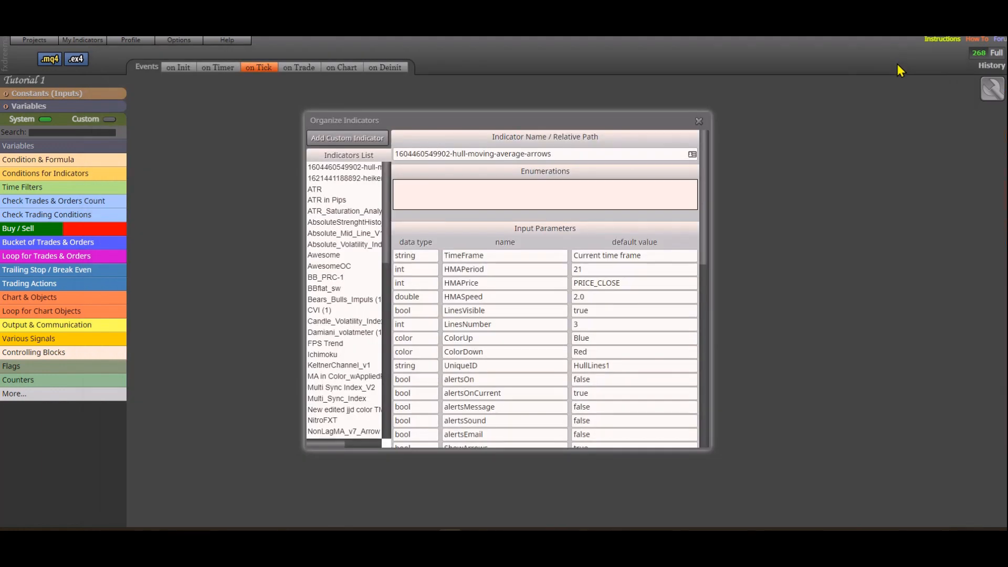
- Start a new custom indicator and load its definition from the file HeikenAshiOscillator.mq4
{"action": "left_click", "coordinate": [345, 140]}
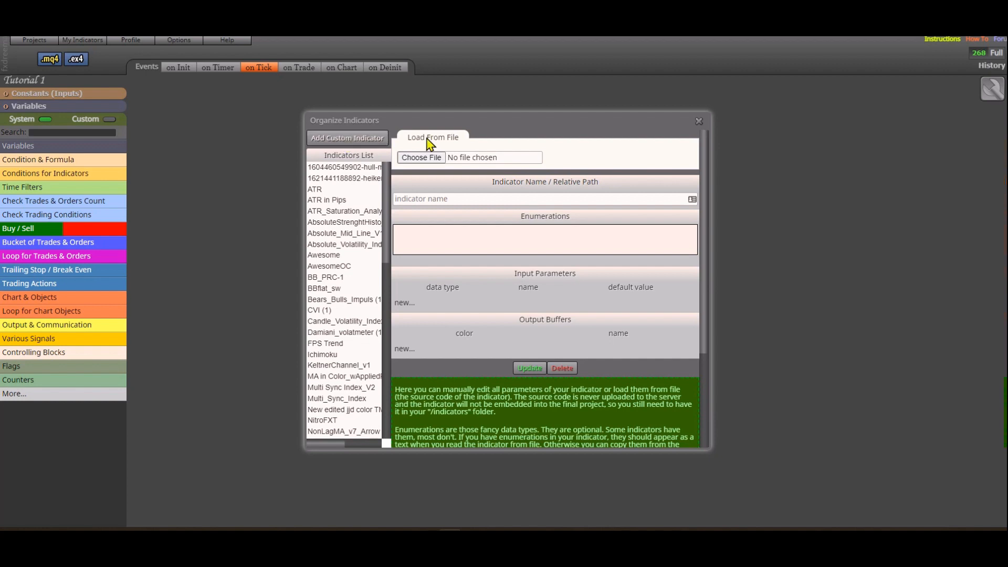
{"action": "left_click", "coordinate": [421, 157]}
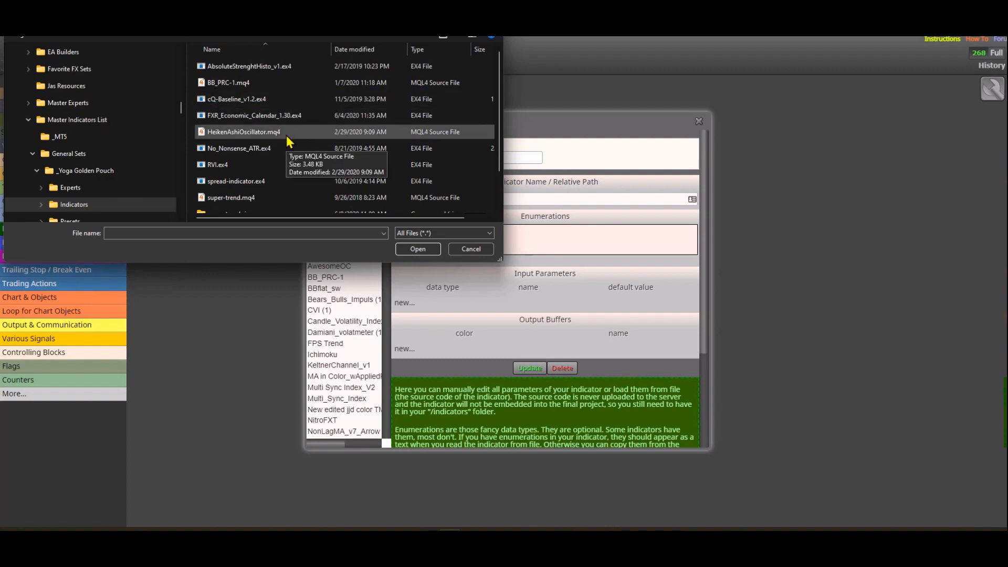
{"action": "left_click", "coordinate": [286, 135]}
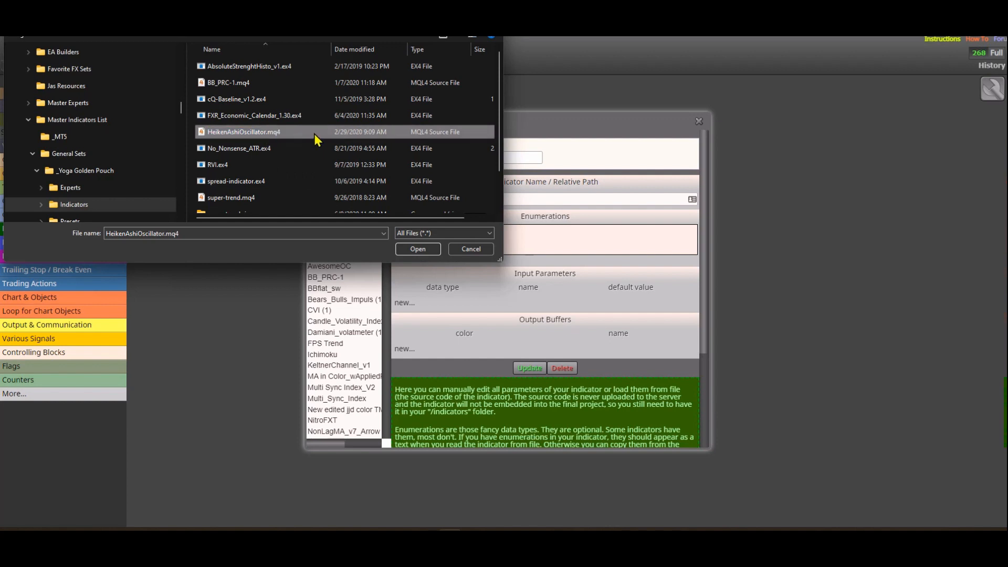
{"action": "left_click", "coordinate": [418, 249]}
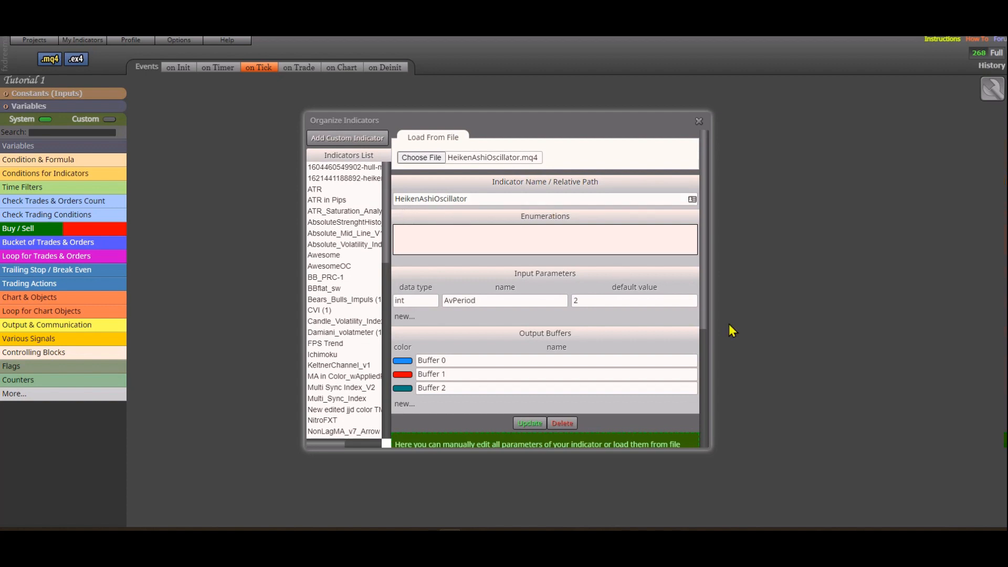
- Save HeikenAshiOscillator to the indicators list, select its entry there and close the organizer
{"action": "scroll", "coordinate": [653, 351], "scroll_direction": "down", "scroll_amount": 2}
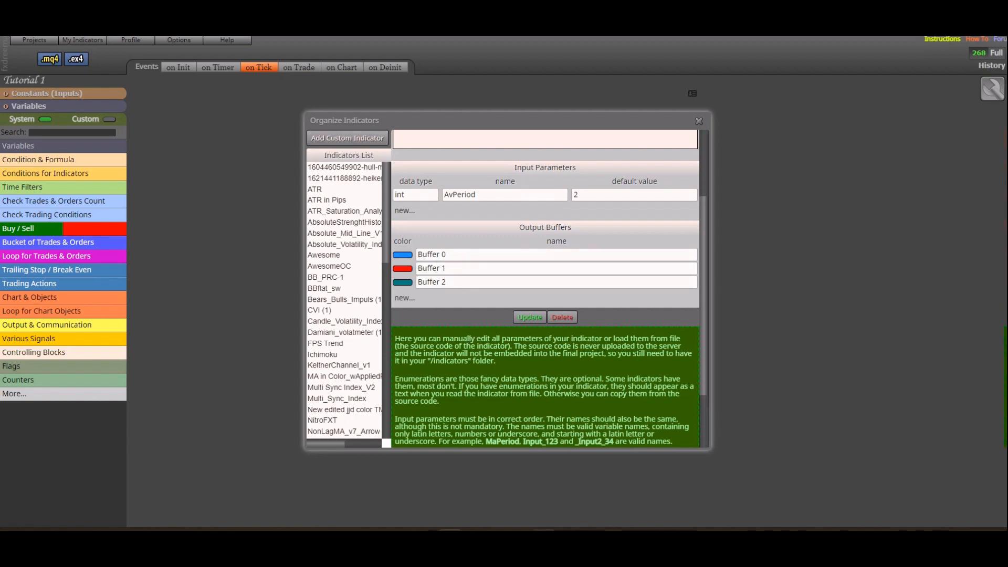
{"action": "left_click", "coordinate": [543, 541]}
{"action": "left_click", "coordinate": [525, 318]}
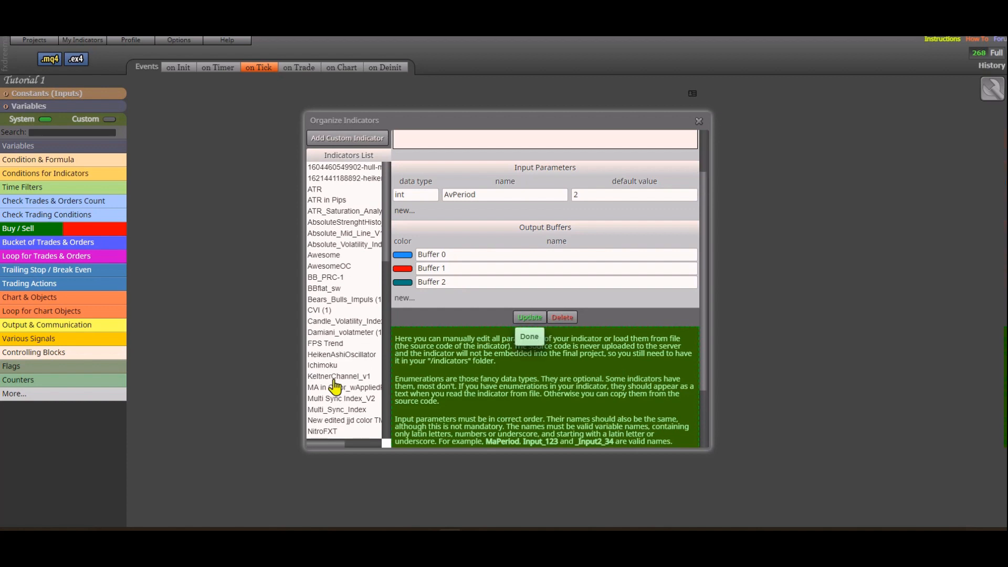
{"action": "left_click", "coordinate": [339, 355]}
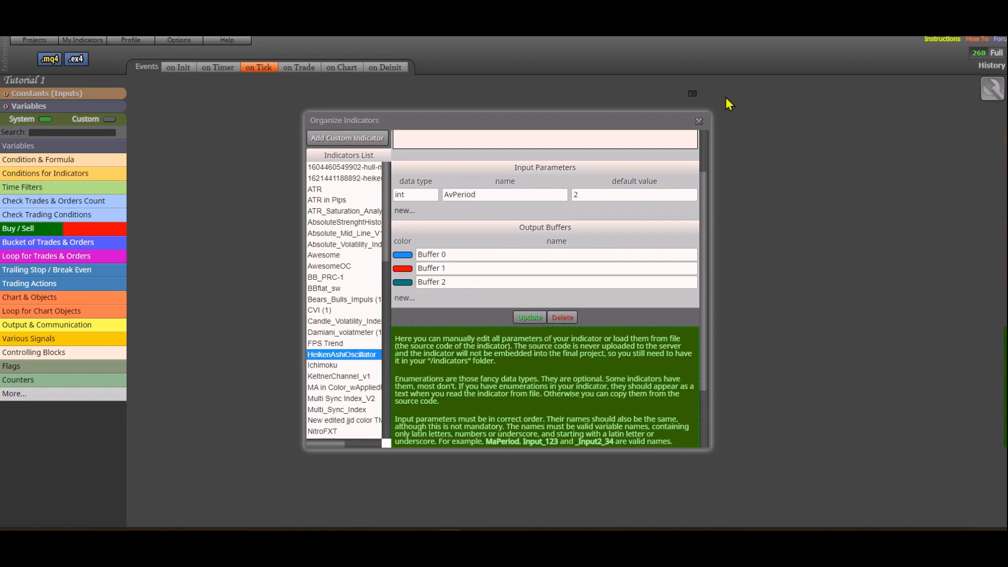
{"action": "left_click", "coordinate": [700, 122]}
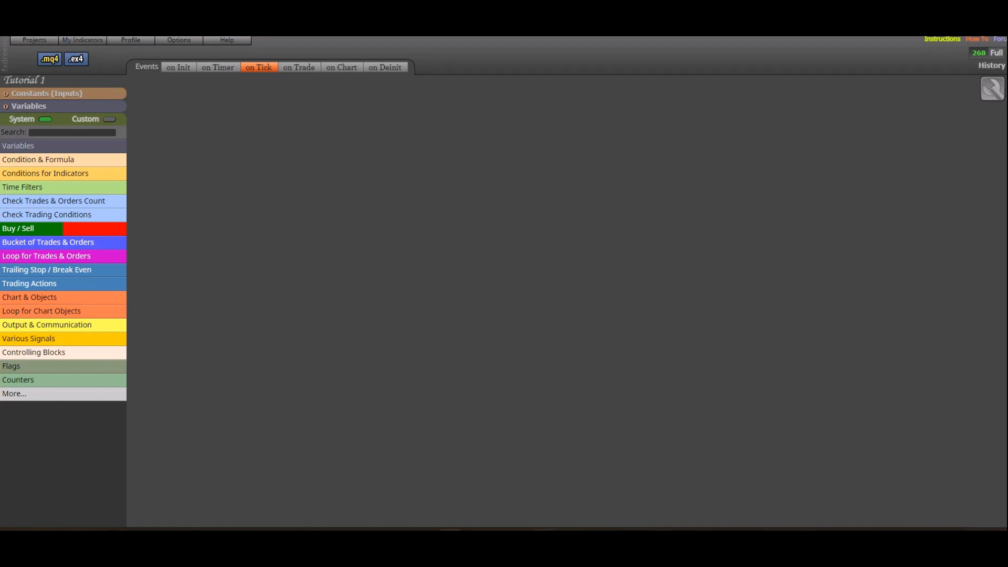
- Switch to MetaTrader, enlarge the RVI pane on the AUDCAD,H1 chart, and return to the fxDreema project
{"action": "left_click", "coordinate": [544, 539]}
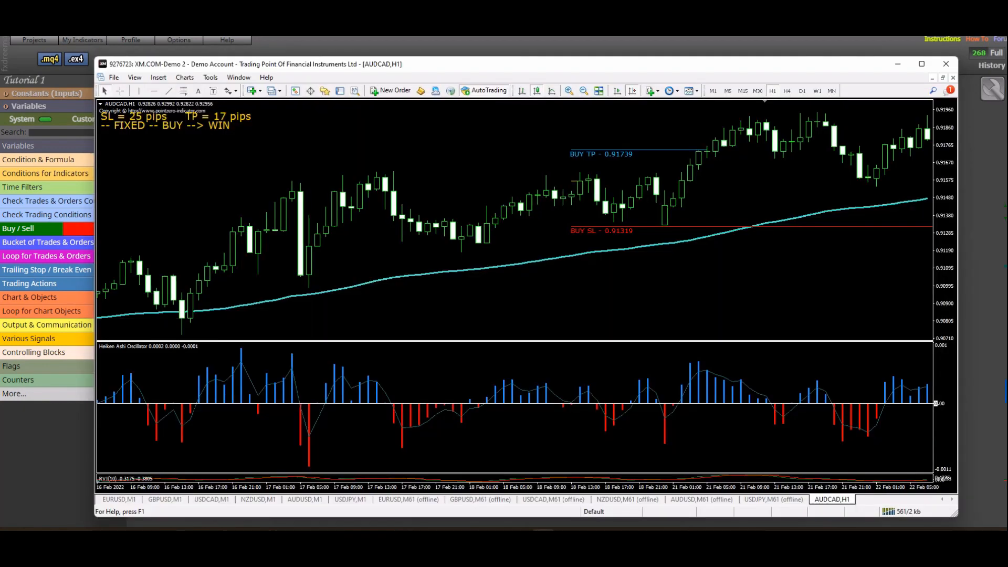
{"action": "left_click_drag", "start_coordinate": [485, 474], "coordinate": [485, 342]}
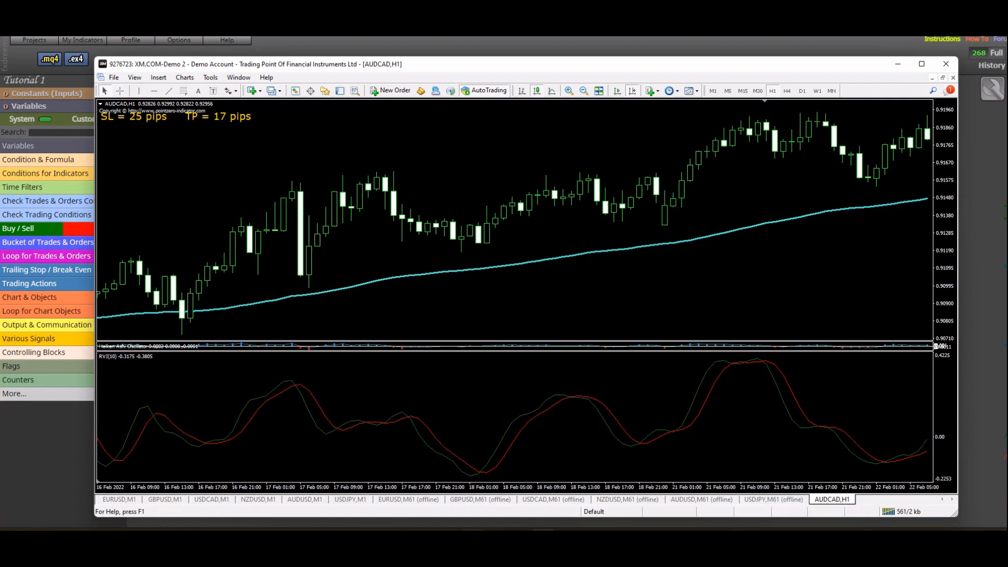
{"action": "left_click", "coordinate": [451, 540]}
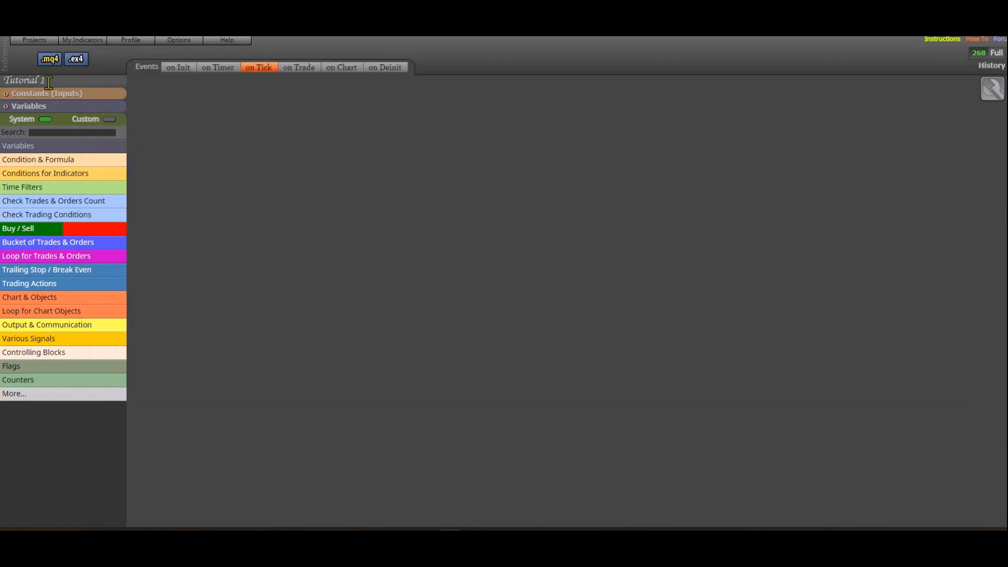
- Reopen the indicator organizer and start a new custom indicator loaded from the file RVI.ex4
{"action": "left_click", "coordinate": [86, 43]}
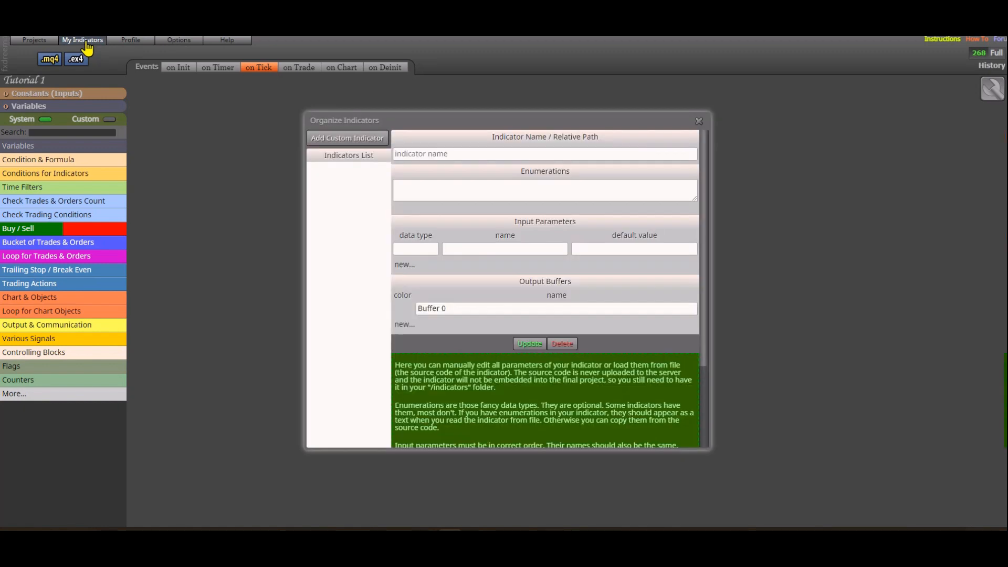
{"action": "left_click", "coordinate": [371, 141]}
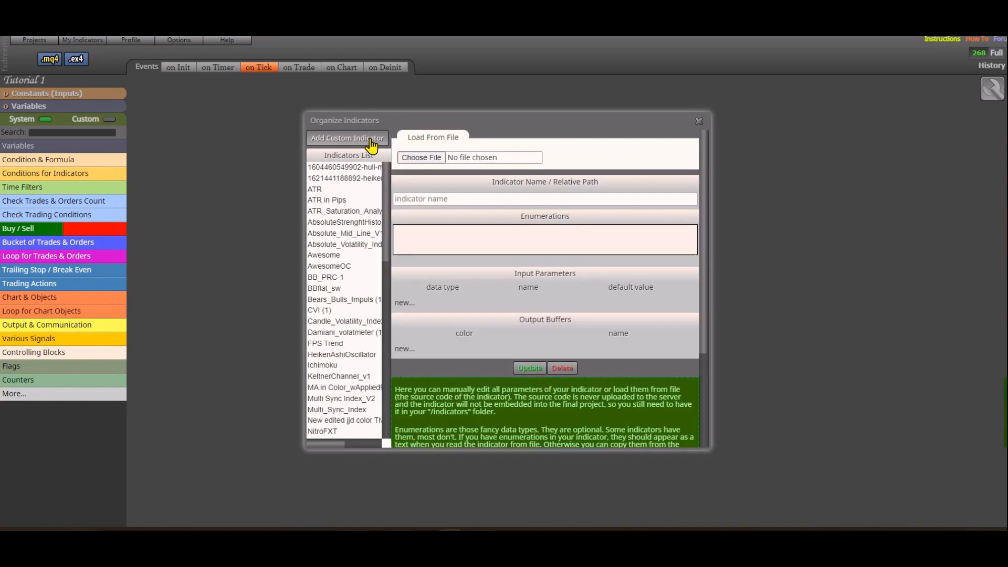
{"action": "left_click", "coordinate": [441, 159]}
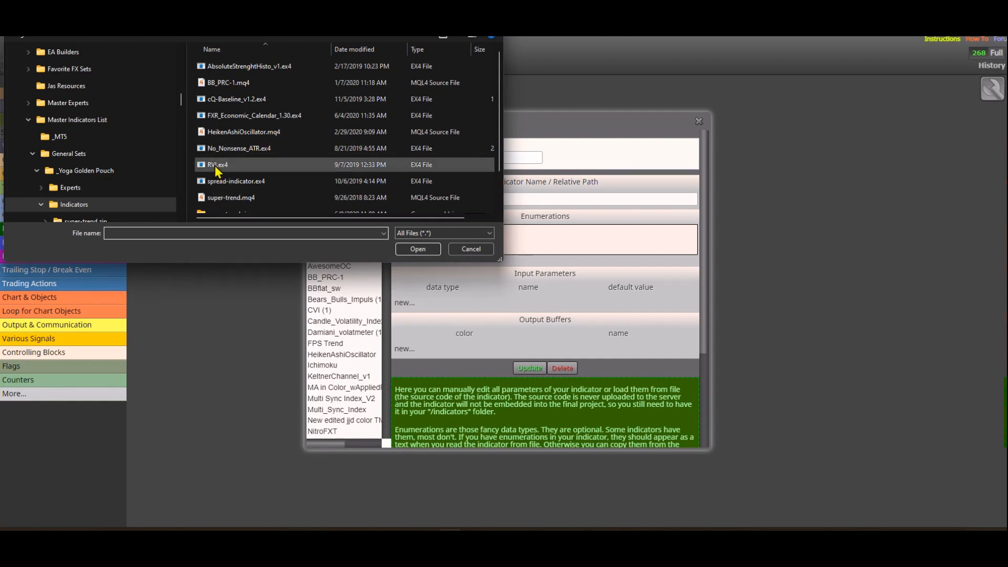
{"action": "left_click", "coordinate": [216, 167]}
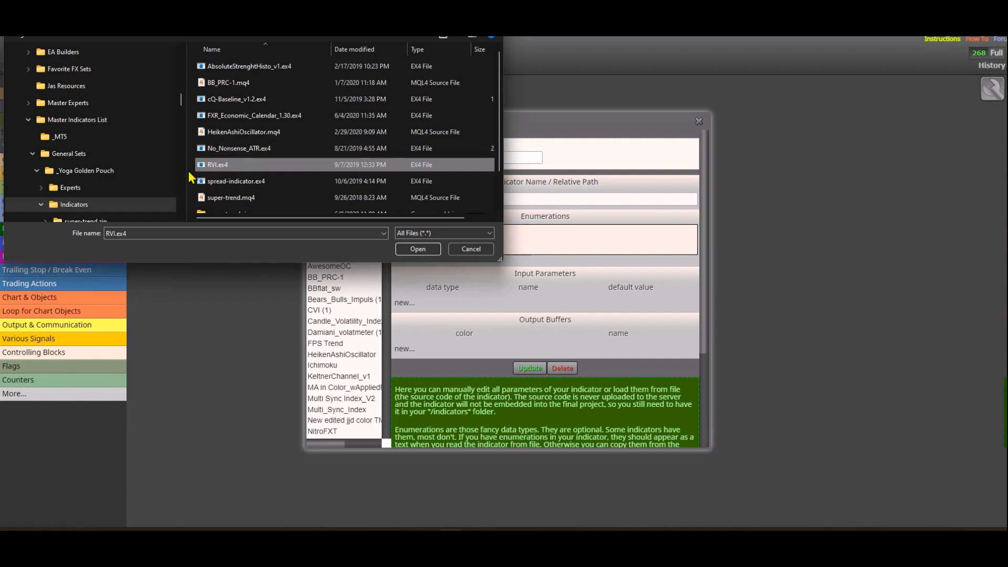
{"action": "left_click", "coordinate": [427, 253]}
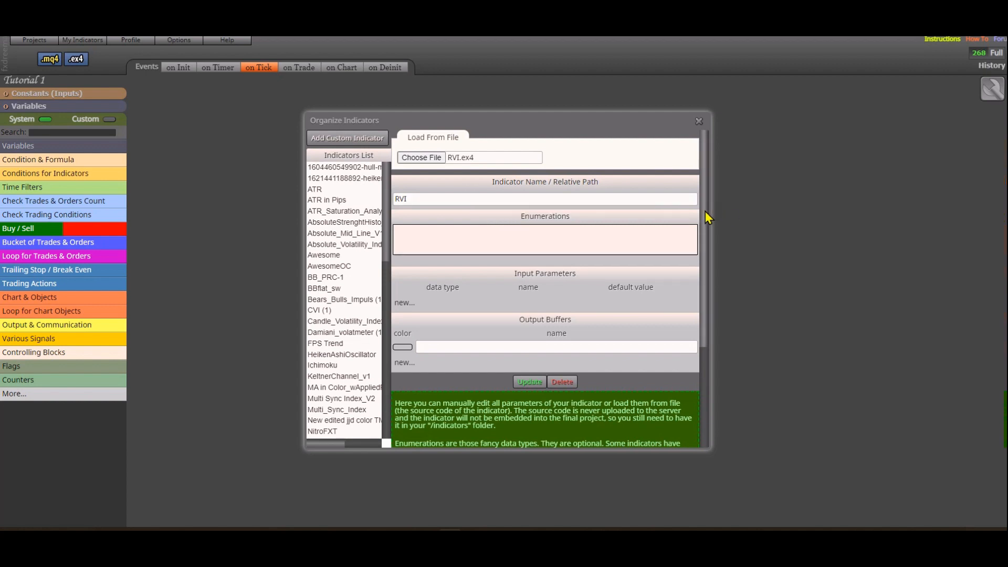
{"action": "left_click_drag", "start_coordinate": [706, 218], "coordinate": [704, 239]}
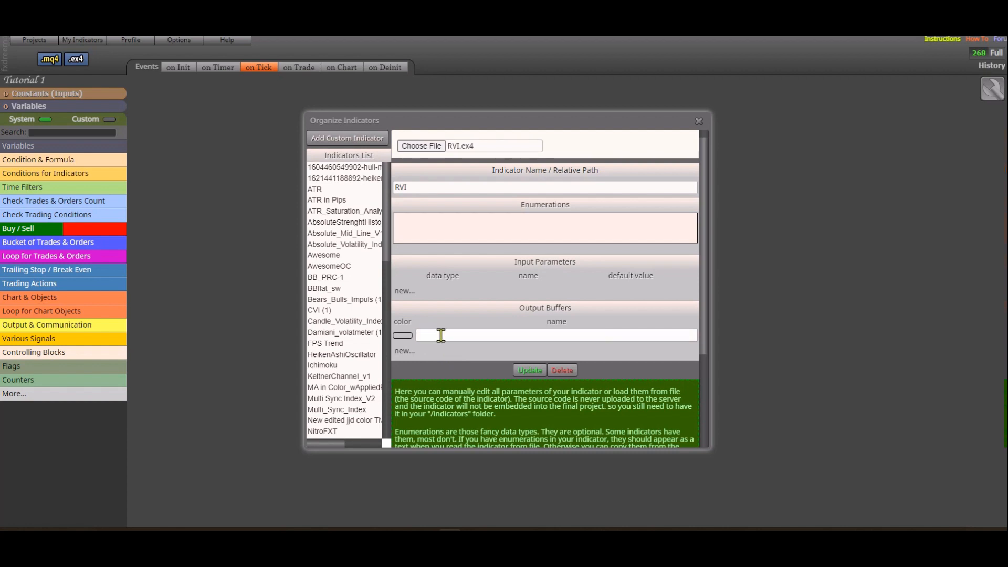
- Switch to MetaTrader and examine the color settings of the RVI indicator on the AUDCAD,H1 chart, leaving them unmodified
{"action": "key", "text": "alt+Tab"}
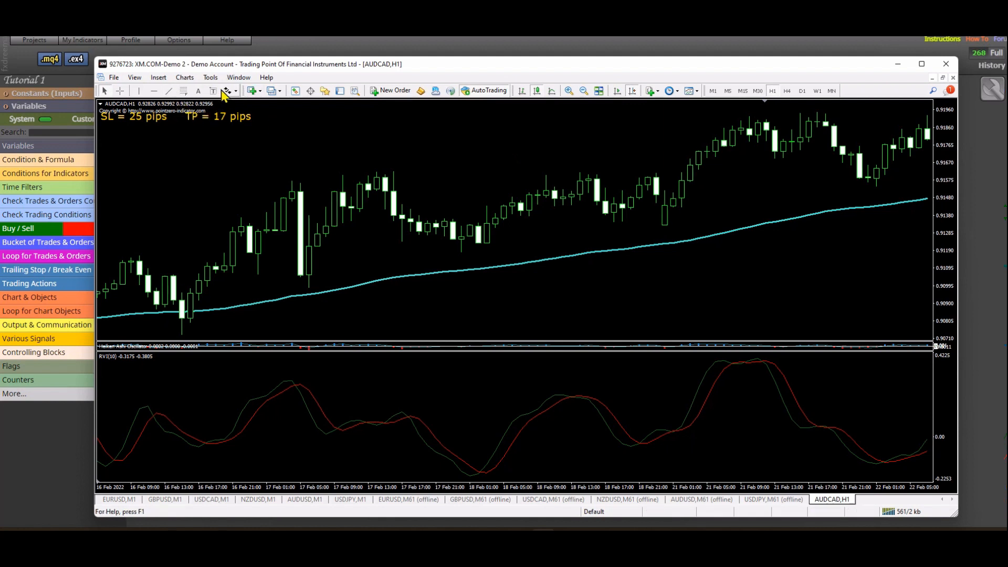
{"action": "left_click", "coordinate": [192, 79]}
{"action": "left_click", "coordinate": [194, 89]}
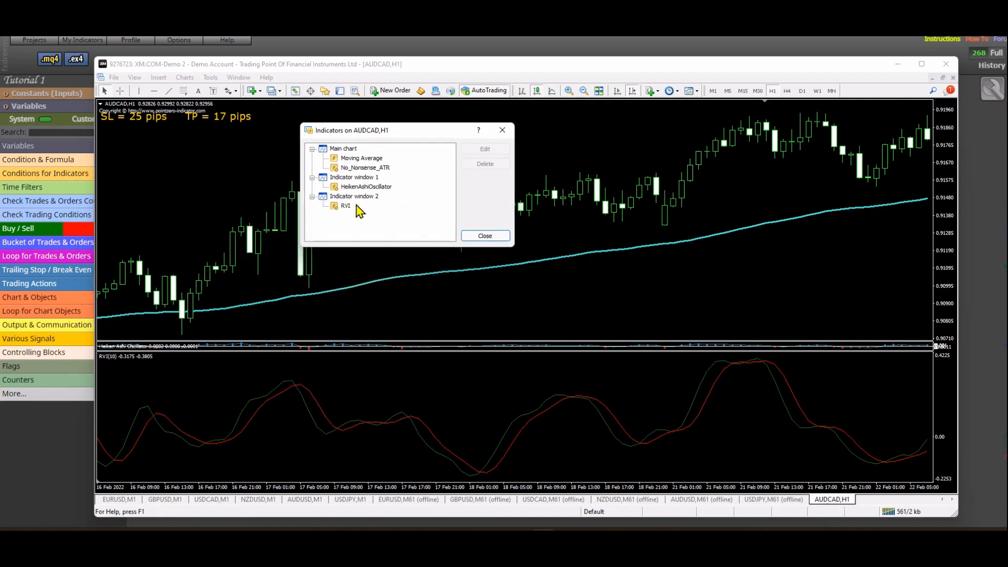
{"action": "double_click", "coordinate": [347, 206]}
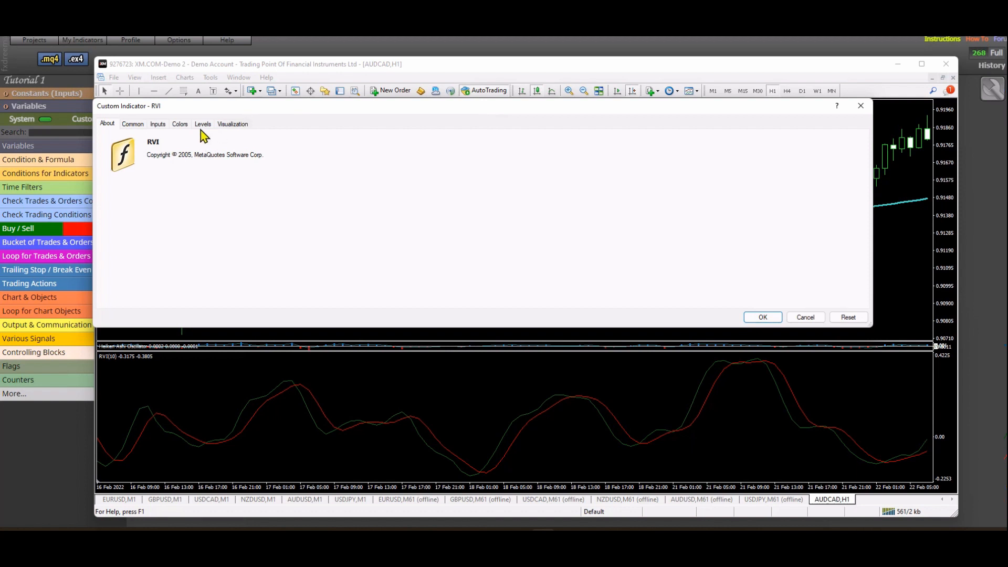
{"action": "left_click", "coordinate": [179, 124]}
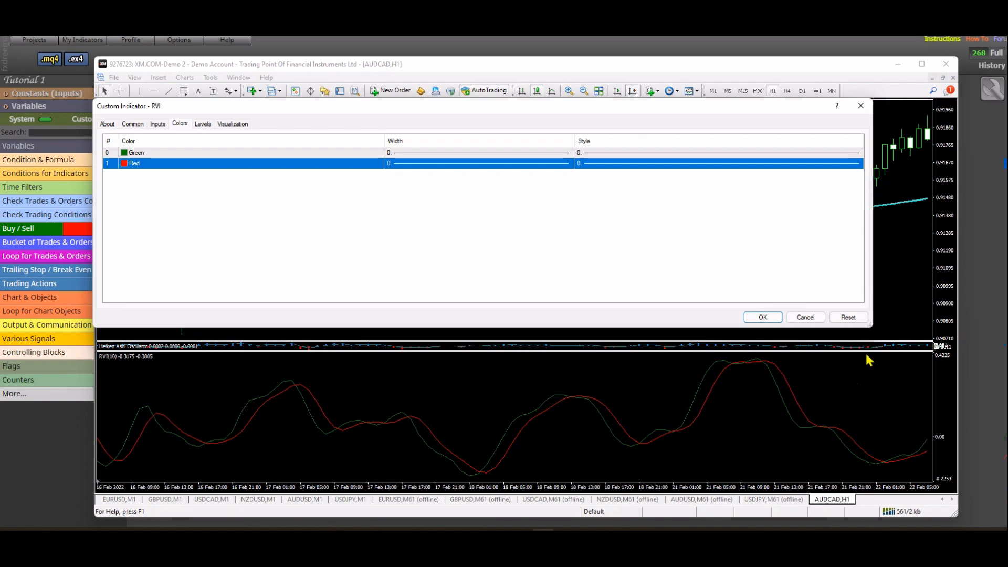
{"action": "left_click", "coordinate": [807, 318]}
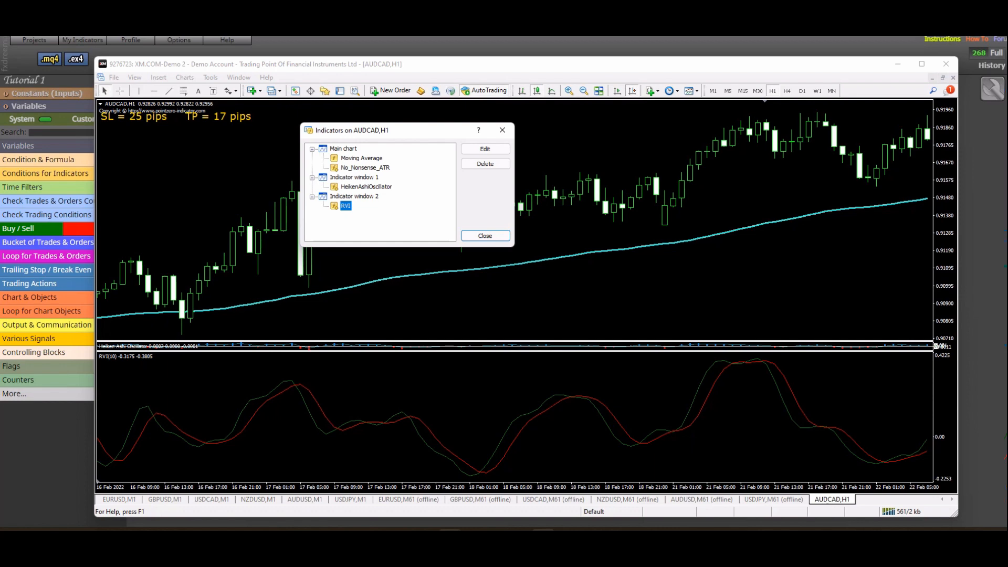
- Return to fxDreema and name the RVI output buffers Buffer 0 Green and Buffer 1 Red
{"action": "left_click", "coordinate": [544, 541]}
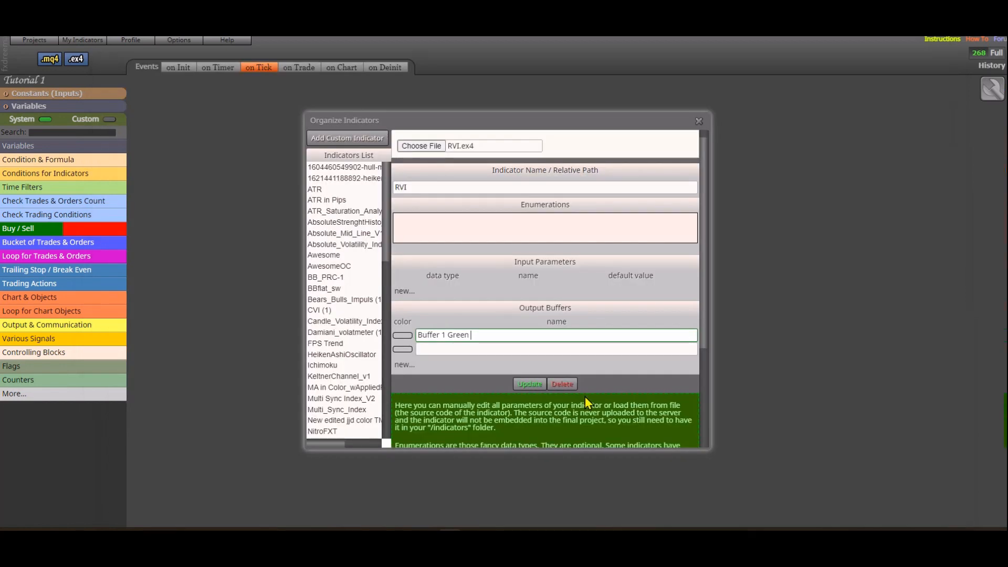
{"action": "left_click", "coordinate": [445, 334]}
{"action": "type", "text": "0"}
{"action": "left_click", "coordinate": [447, 354]}
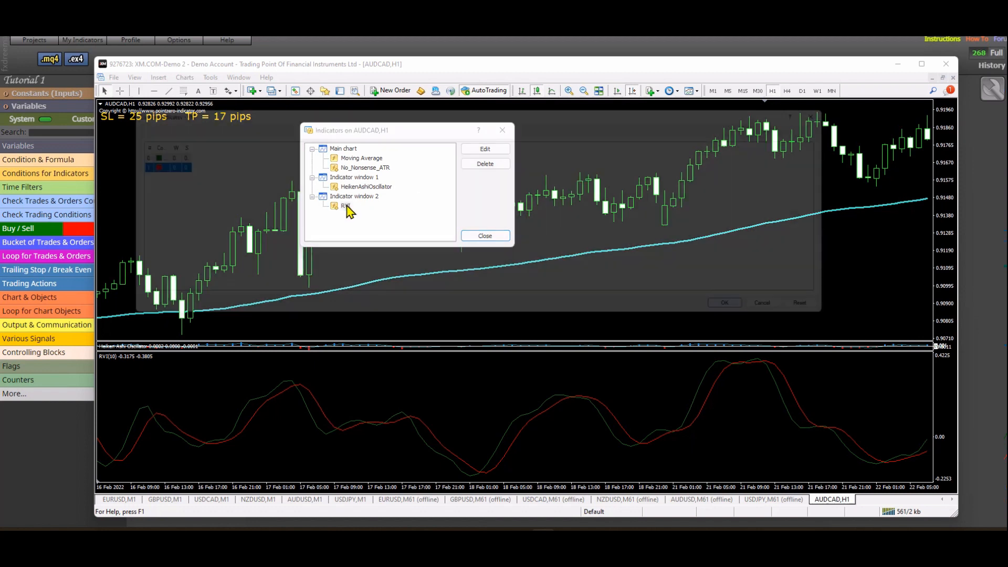
- Examine the name and value of the RVI indicator's input parameter in MetaTrader and return to the indicator organizer
{"action": "double_click", "coordinate": [346, 206]}
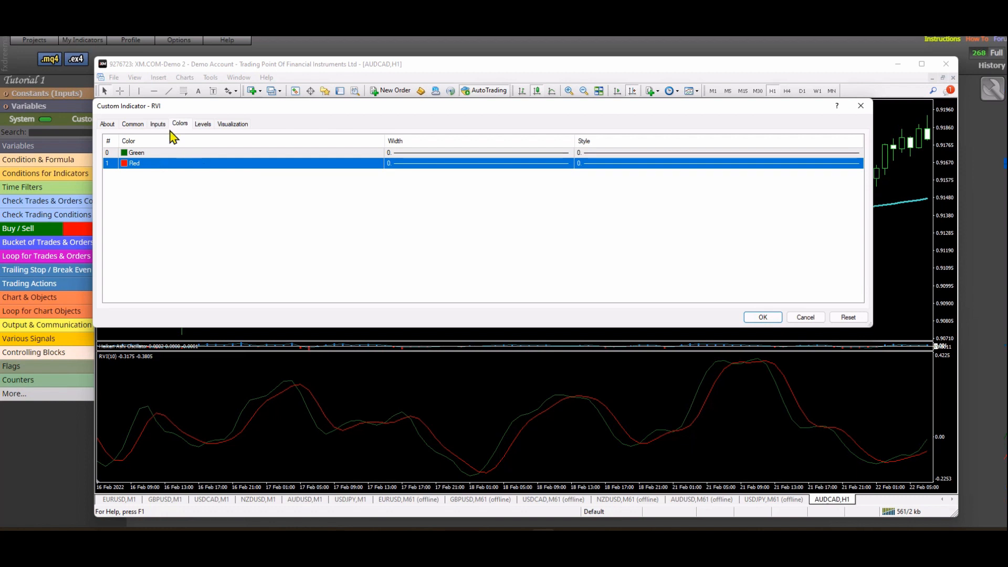
{"action": "left_click", "coordinate": [158, 125]}
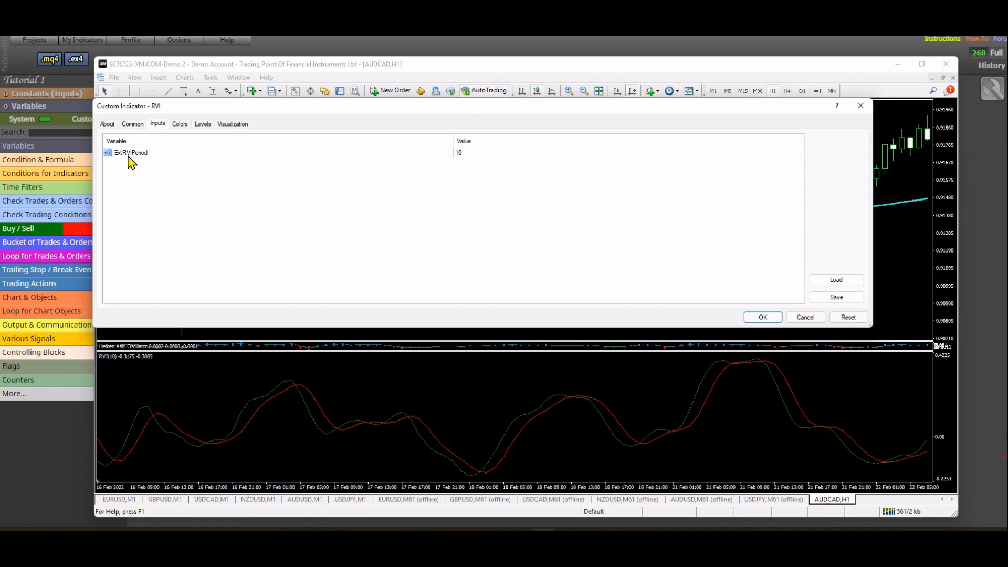
{"action": "left_click", "coordinate": [589, 542]}
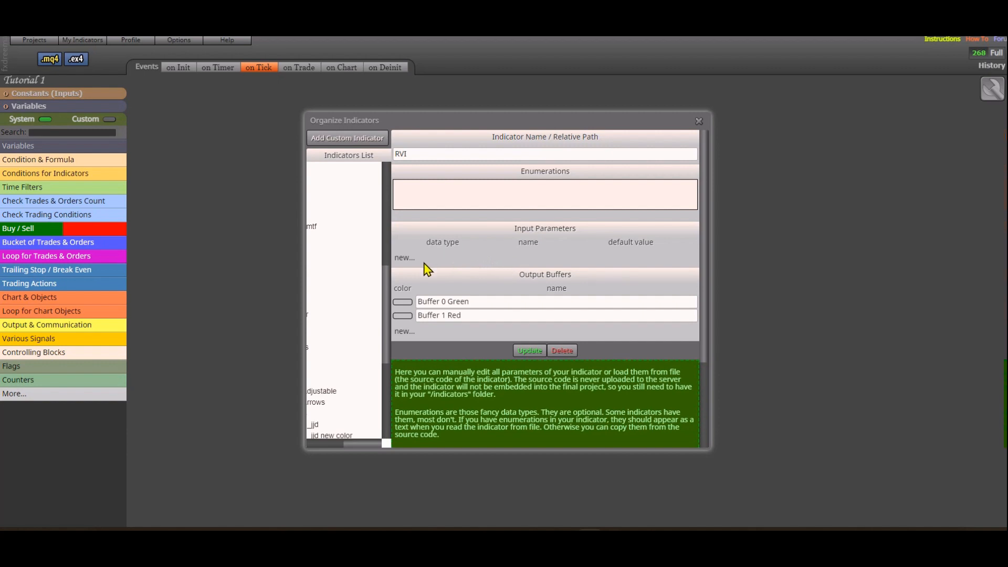
- Add an input parameter to RVI with data type int, name ExtRVIPeriod and default value 10
{"action": "left_click", "coordinate": [406, 258]}
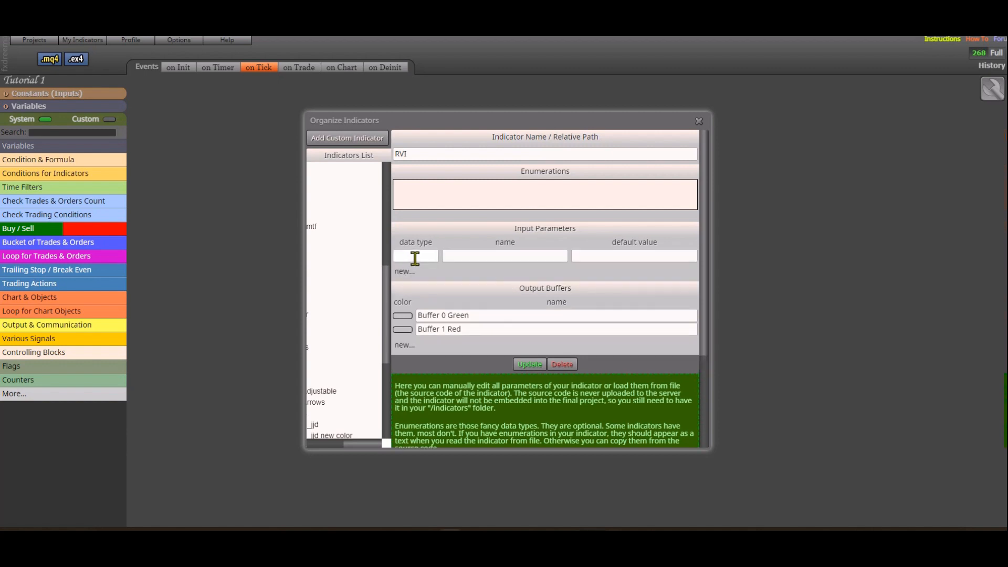
{"action": "left_click", "coordinate": [457, 255]}
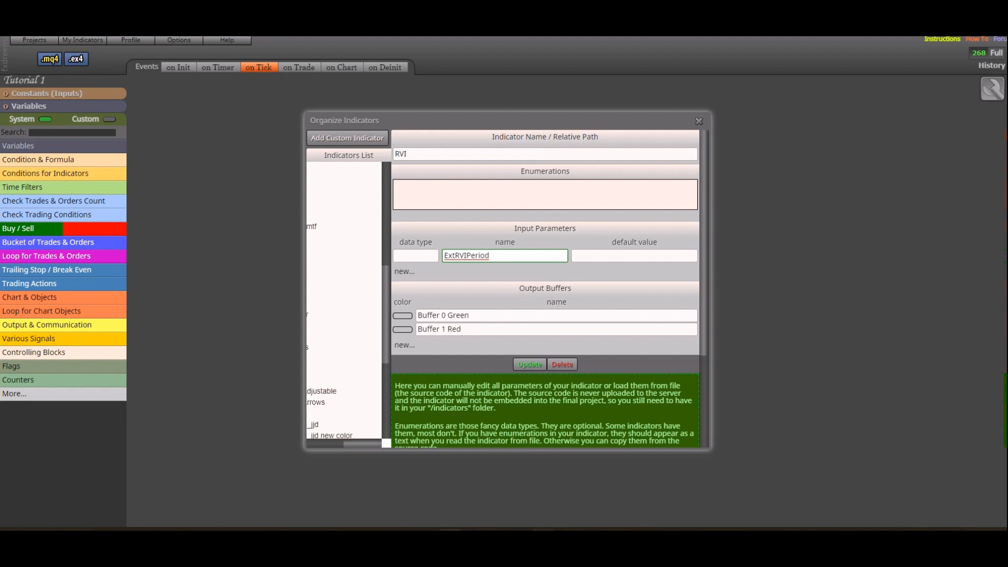
{"action": "left_click", "coordinate": [543, 539]}
{"action": "left_click", "coordinate": [416, 256]}
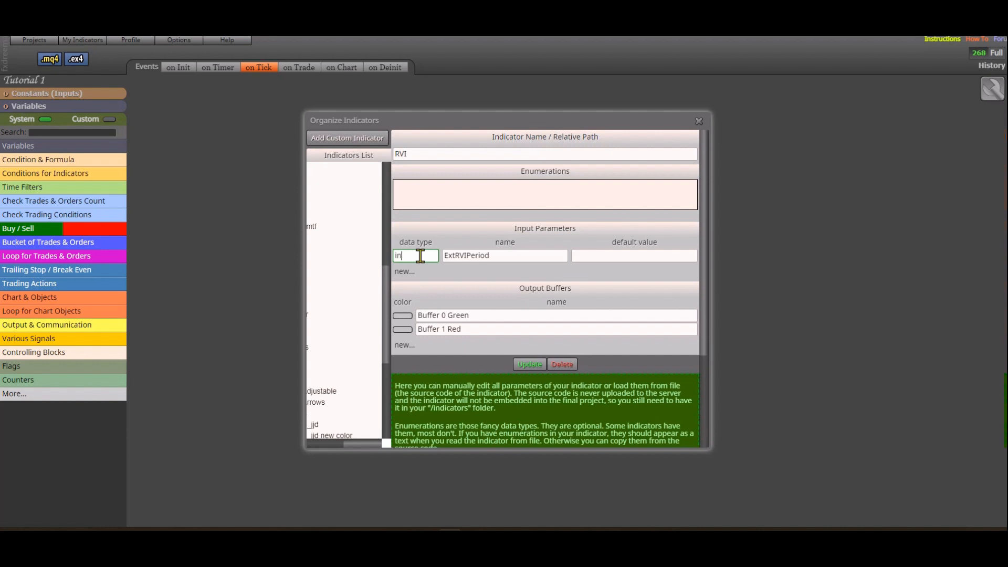
{"action": "left_click", "coordinate": [607, 255]}
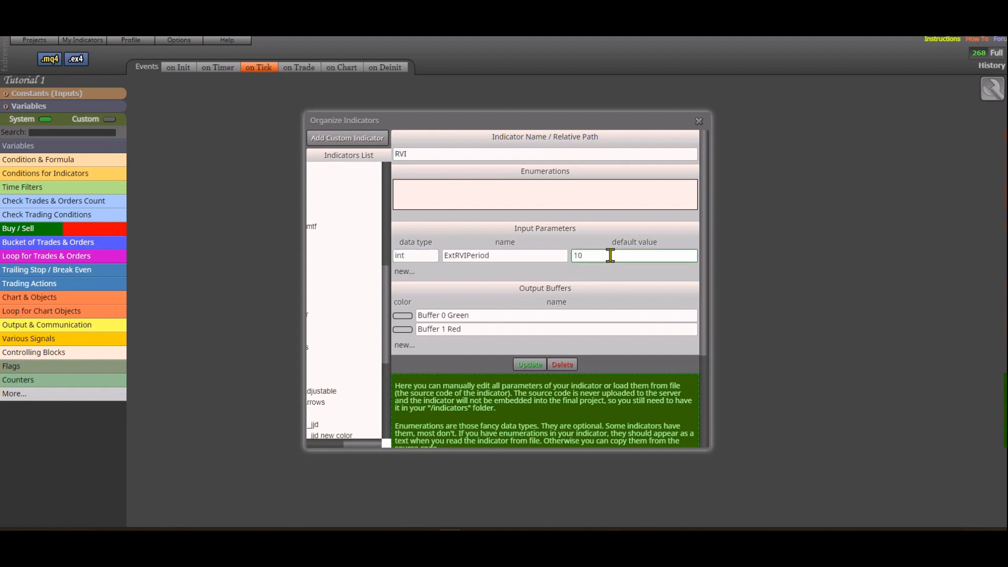
- Save the RVI indicator's parameter and buffer definitions and close the indicator organizer
{"action": "left_click", "coordinate": [530, 365]}
{"action": "left_click", "coordinate": [734, 402]}
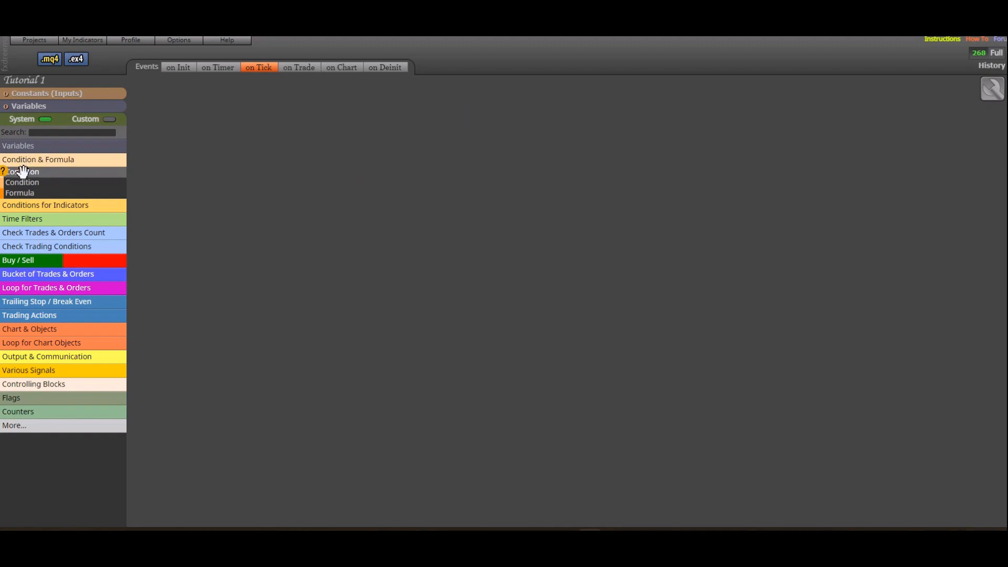
- Add a Condition block to the on Tick workspace and open its settings
{"action": "left_click_drag", "start_coordinate": [21, 174], "coordinate": [217, 164]}
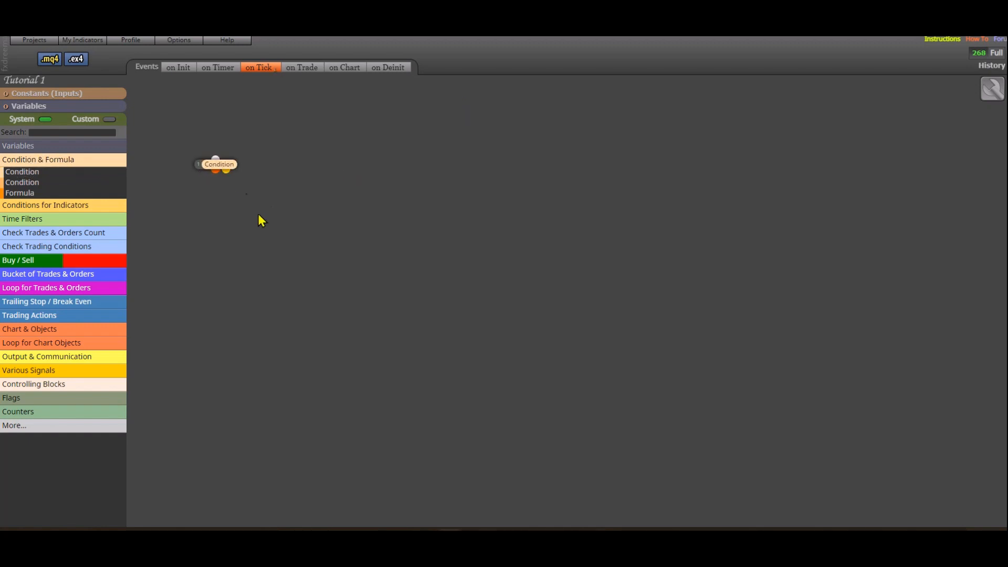
{"action": "left_click", "coordinate": [224, 164]}
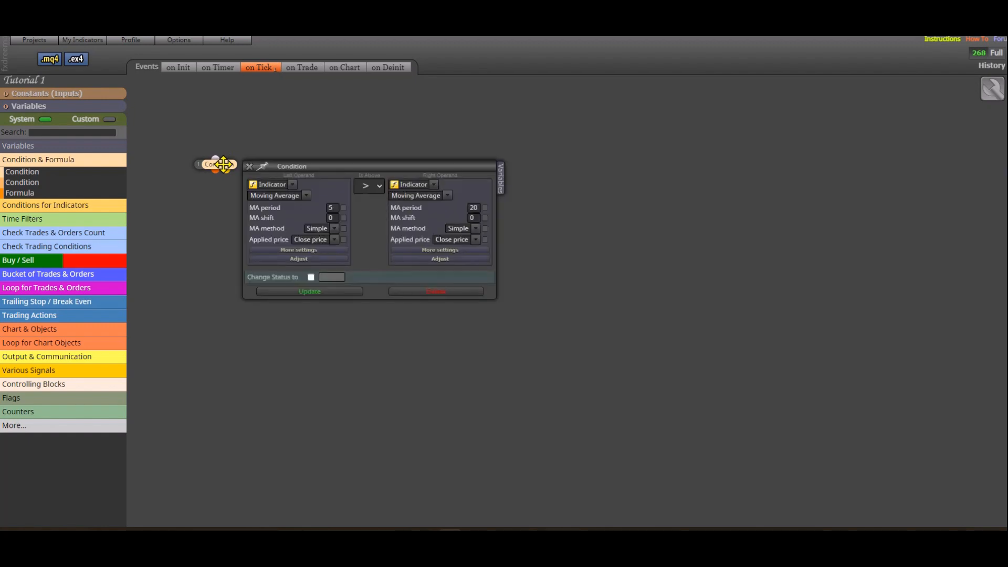
- Set the Condition's left operand to the custom indicator HeikenAshiOscillator and examine its output buffer options
{"action": "left_click", "coordinate": [293, 186]}
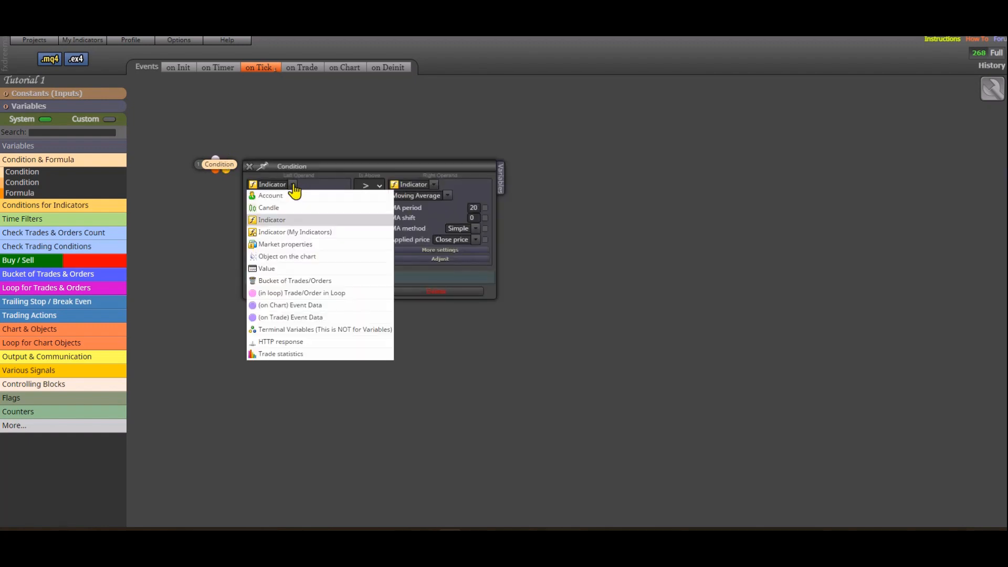
{"action": "left_click", "coordinate": [315, 232]}
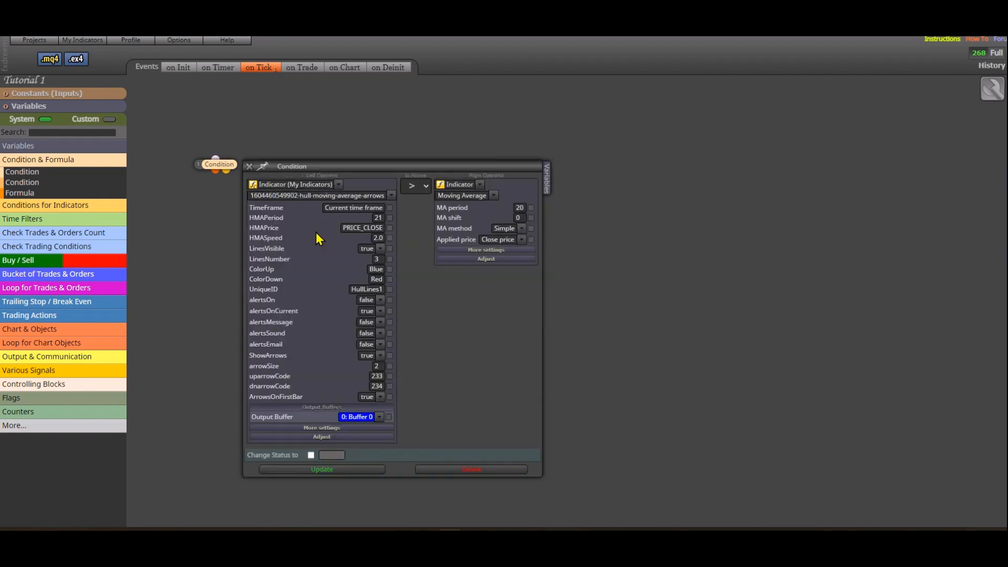
{"action": "left_click", "coordinate": [392, 197]}
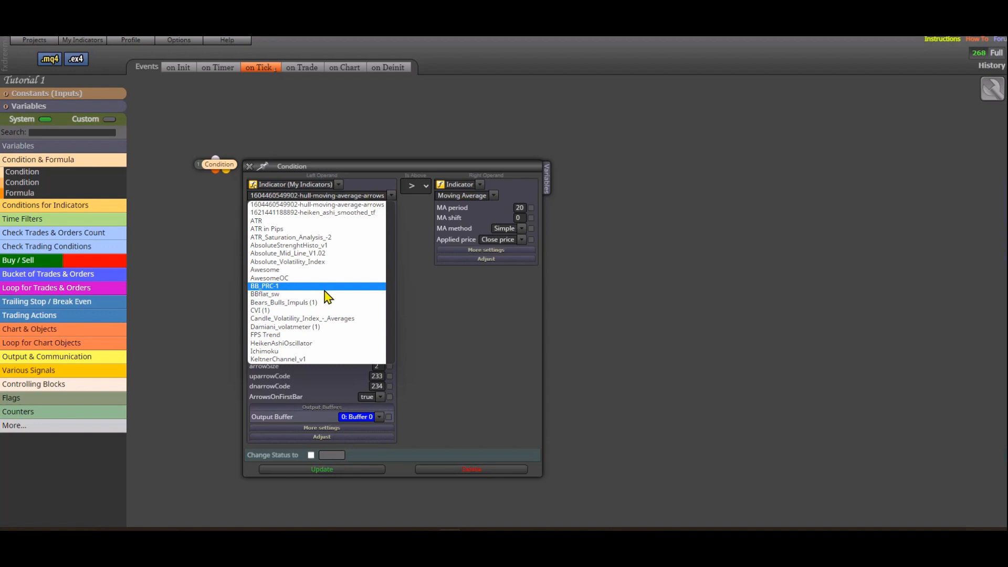
{"action": "left_click", "coordinate": [284, 344]}
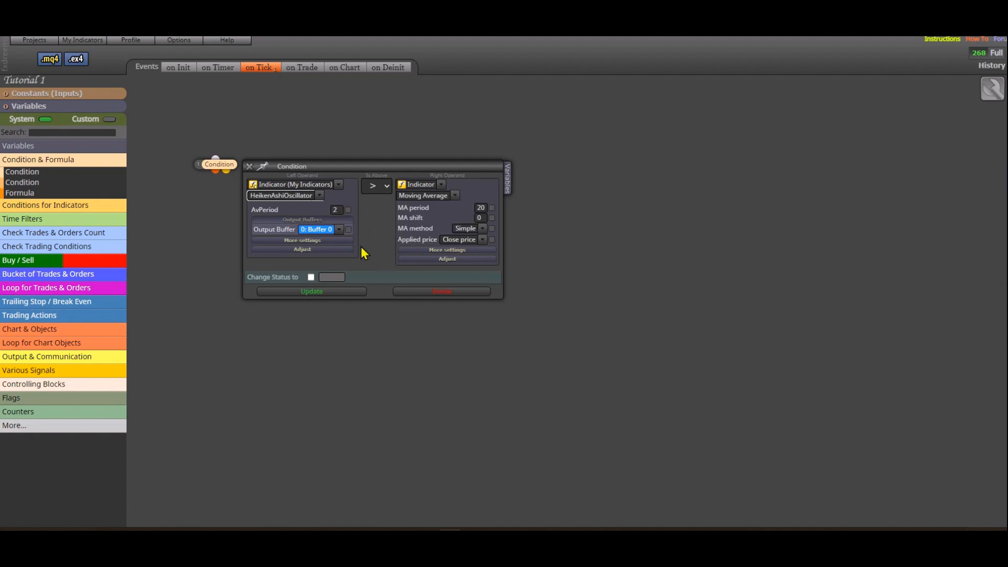
{"action": "left_click", "coordinate": [339, 232]}
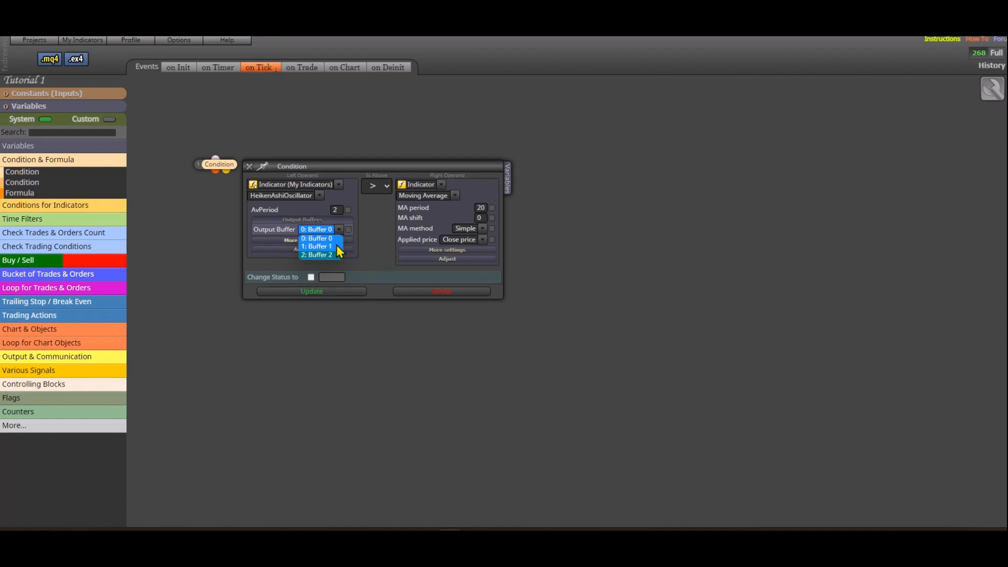
{"action": "left_click", "coordinate": [337, 246]}
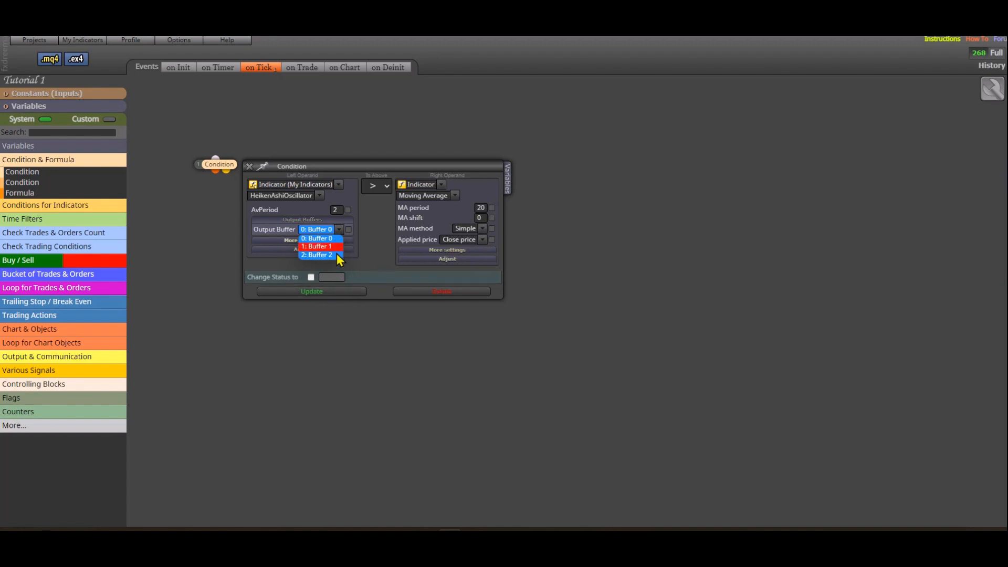
{"action": "left_click", "coordinate": [295, 329]}
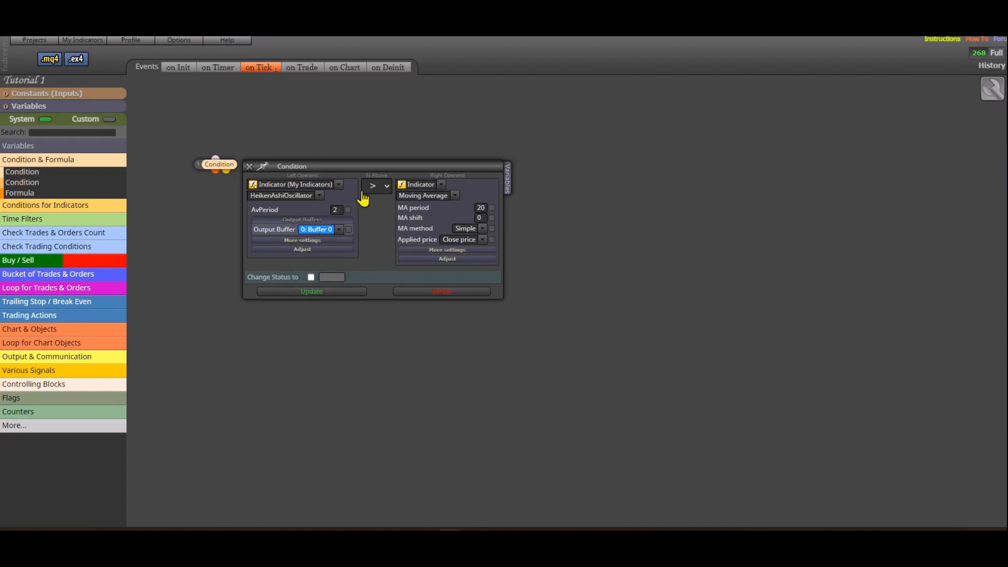
- Switch the left operand to the custom indicator RVI and examine its output buffer options, closing the Condition settings without updating
{"action": "left_click", "coordinate": [340, 185]}
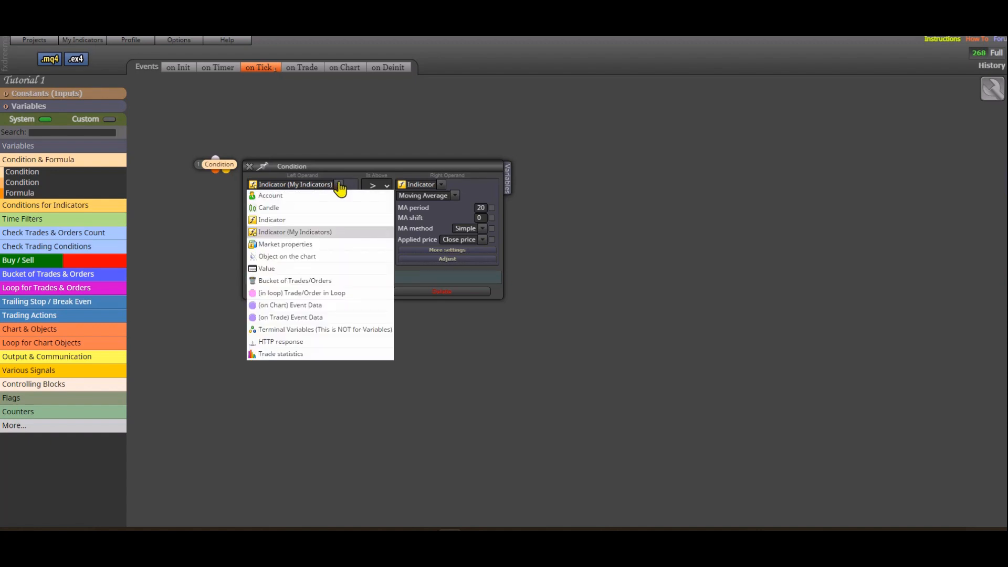
{"action": "left_click", "coordinate": [311, 235]}
{"action": "left_click", "coordinate": [319, 196]}
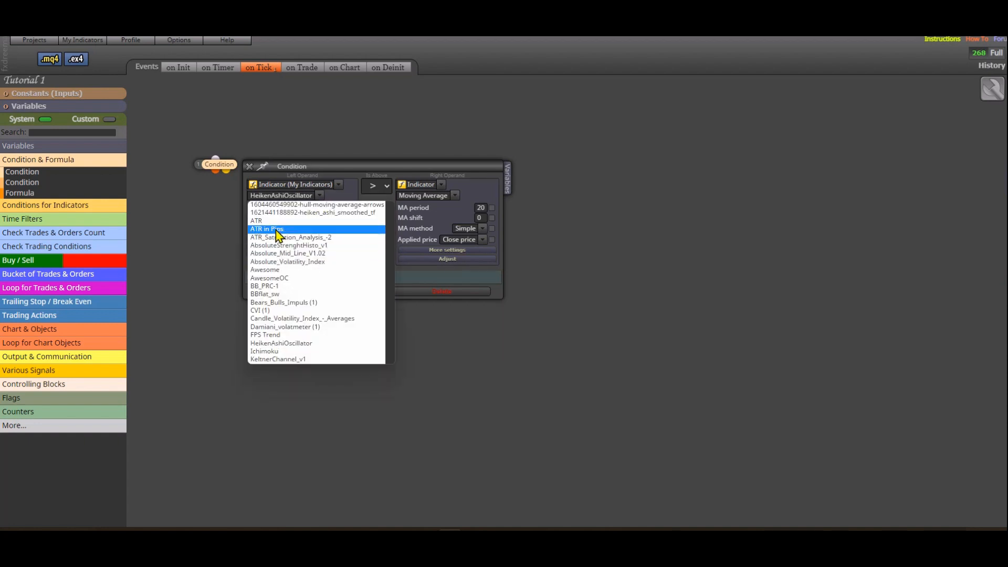
{"action": "scroll", "coordinate": [292, 286], "scroll_direction": "down", "scroll_amount": 5}
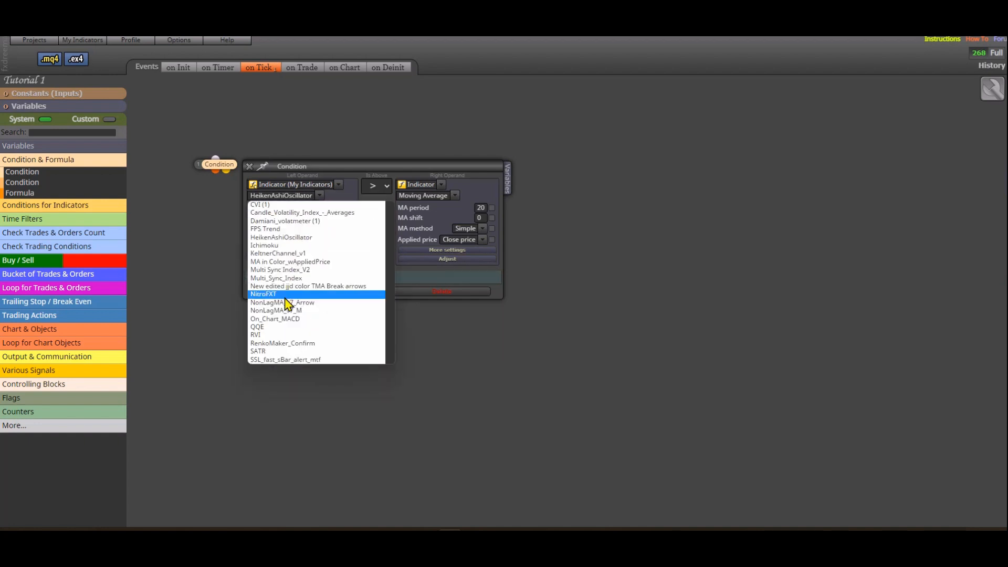
{"action": "left_click", "coordinate": [262, 335]}
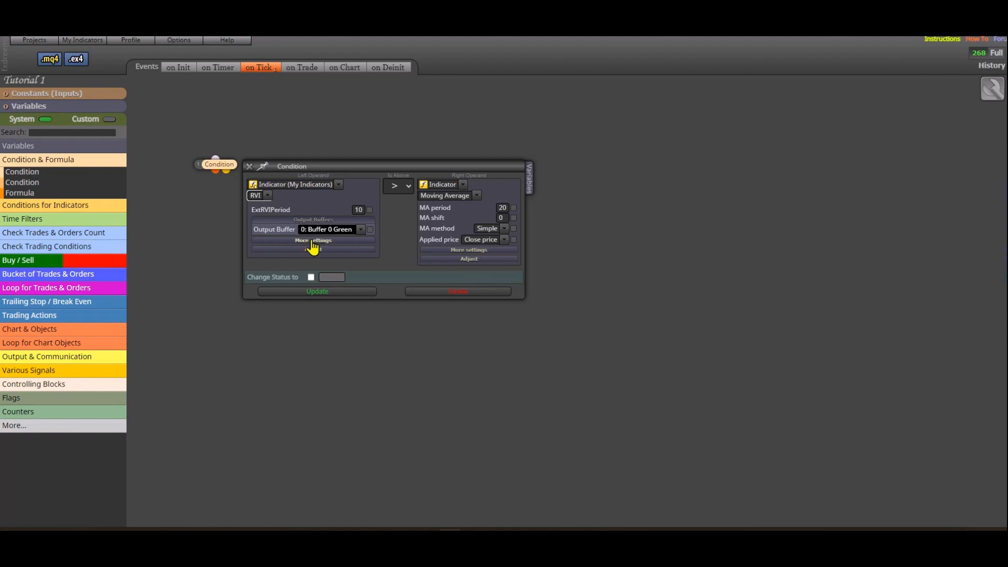
{"action": "left_click", "coordinate": [359, 231]}
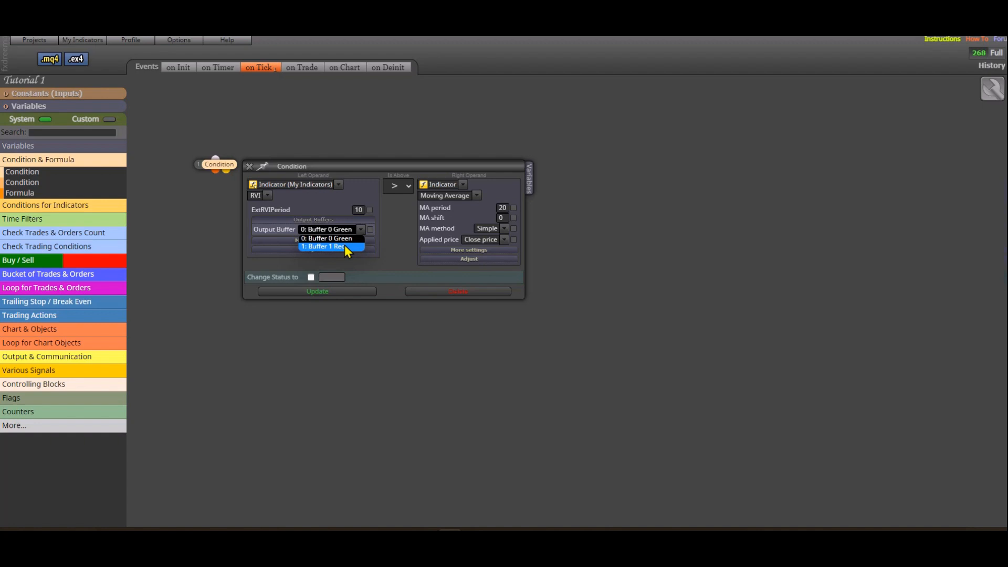
{"action": "left_click", "coordinate": [250, 167]}
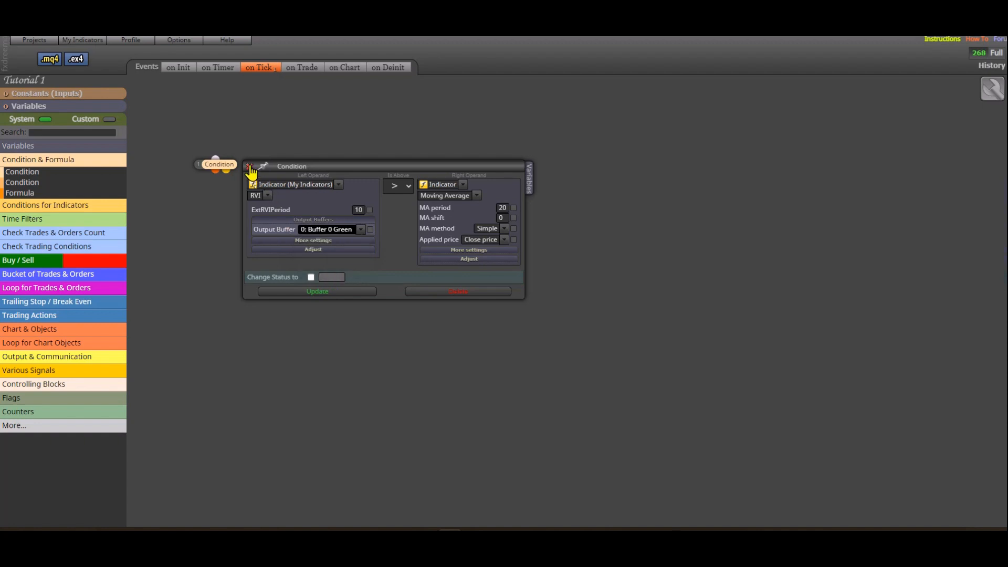
{"action": "left_click", "coordinate": [250, 166]}
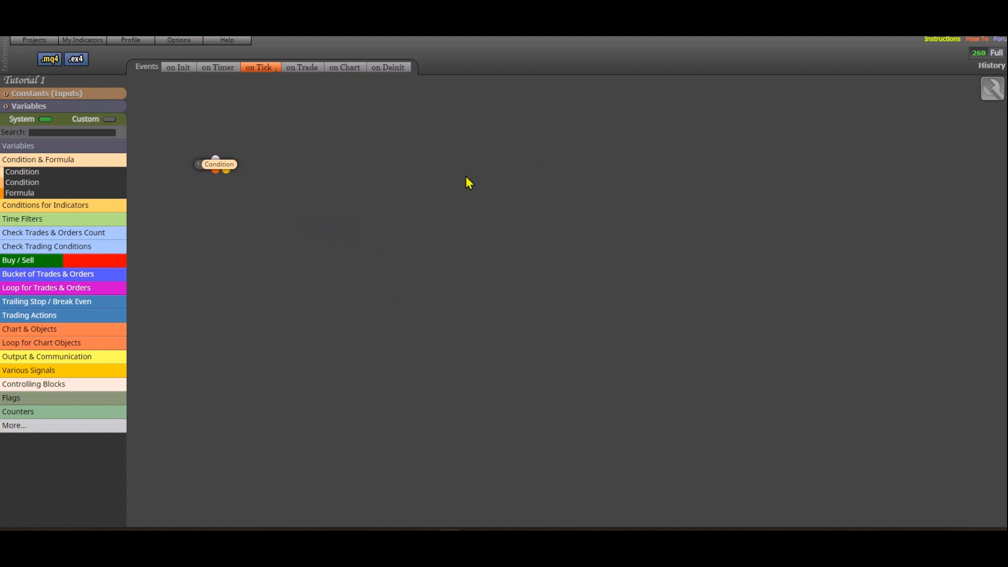